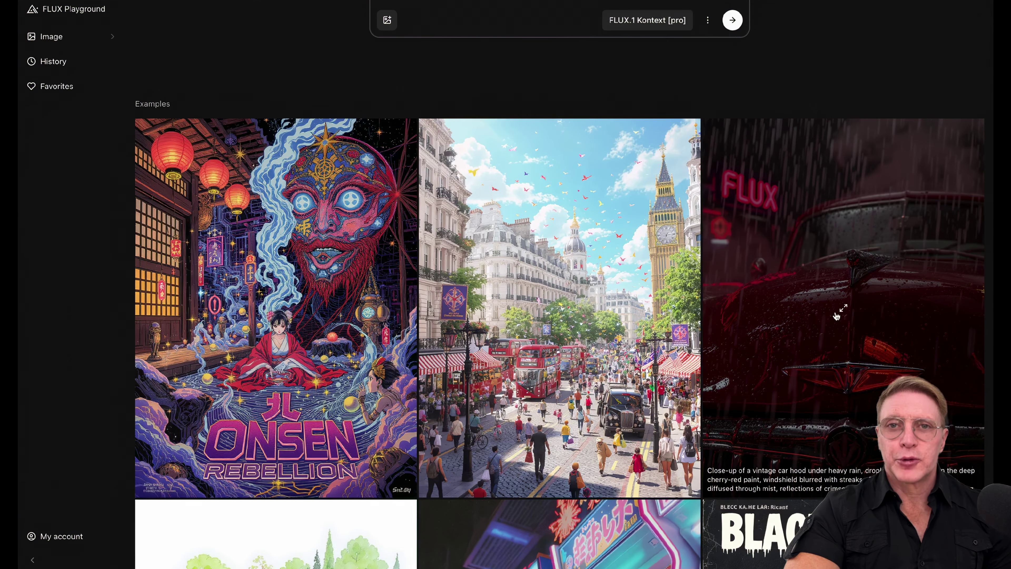
Open the vintage car hood example image and copy its full prompt
left_click(844, 313)
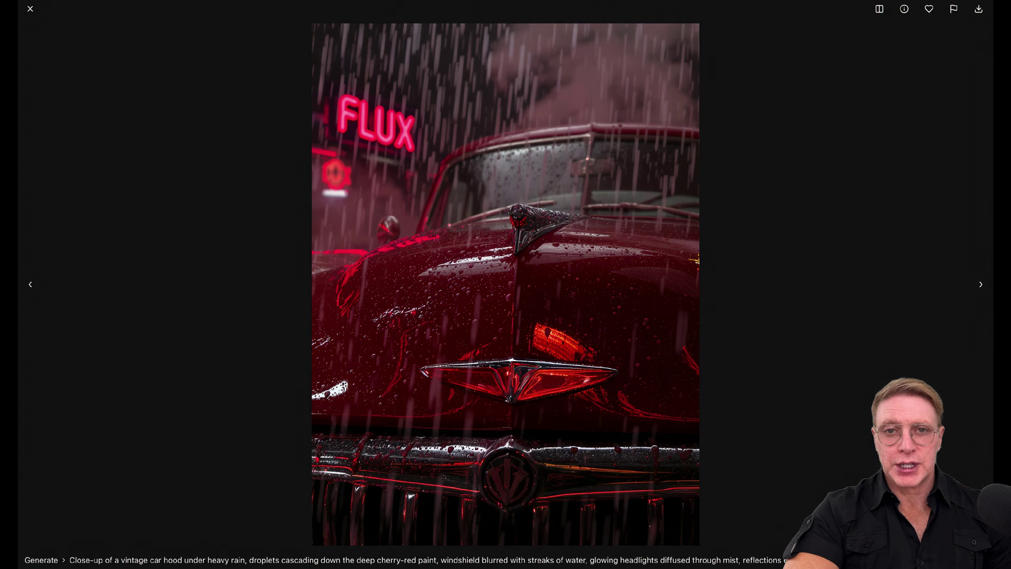
left_click(358, 560)
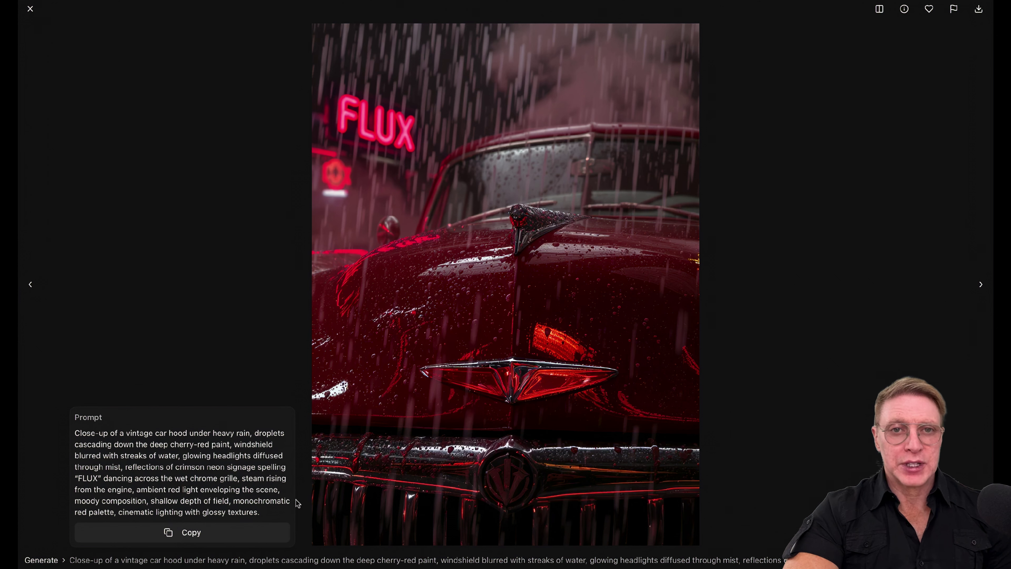
left_click(185, 532)
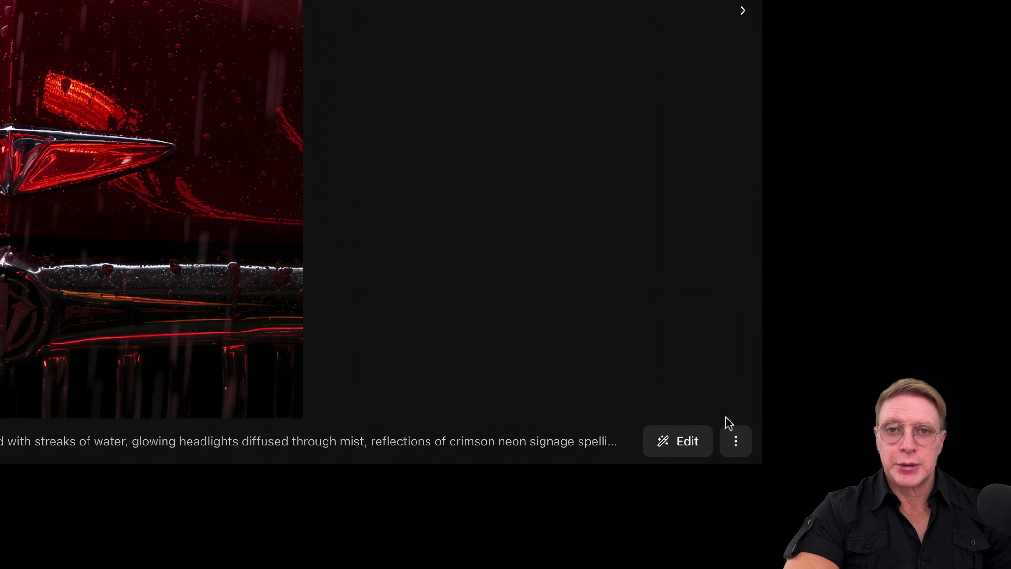
Check the image's Fill and Expand options, open the vintage car image for editing, and expand the list of image modes
left_click(734, 446)
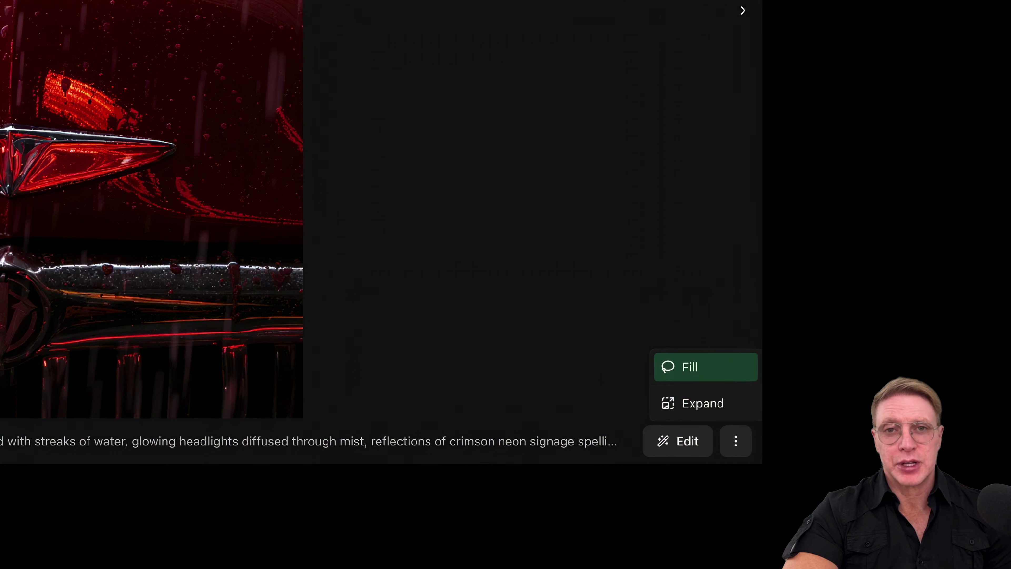
key("Down")
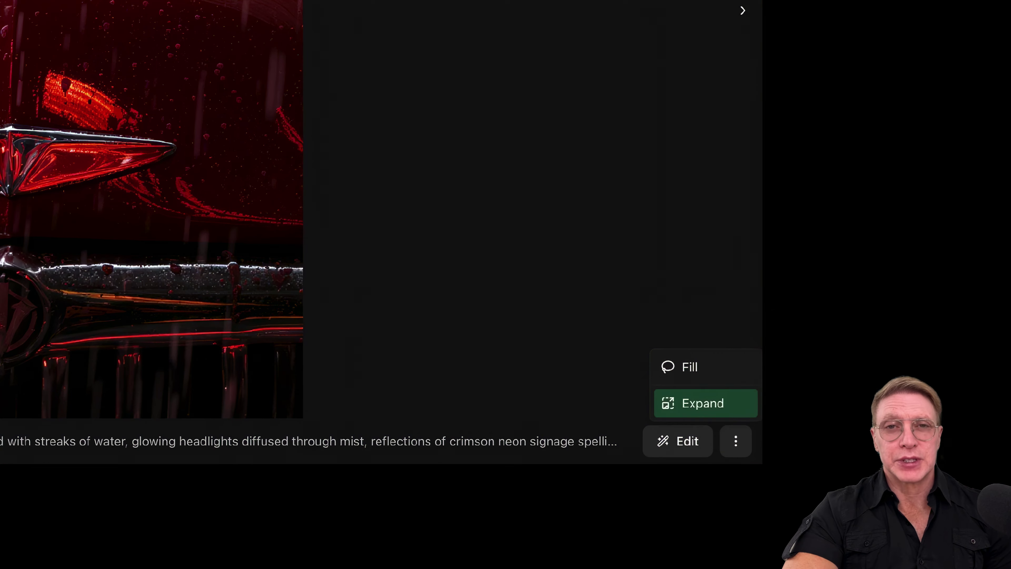
key("Escape")
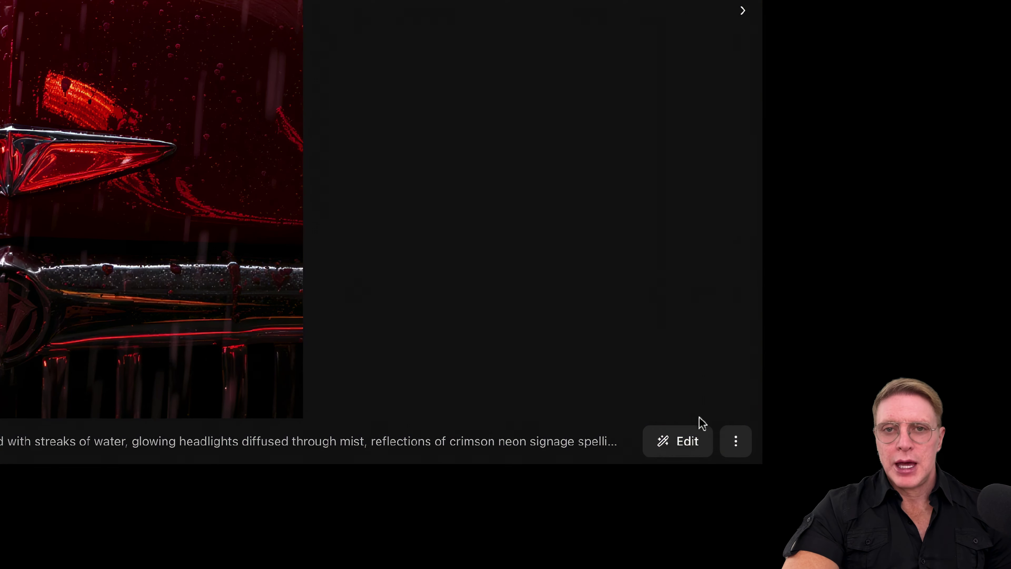
left_click(693, 446)
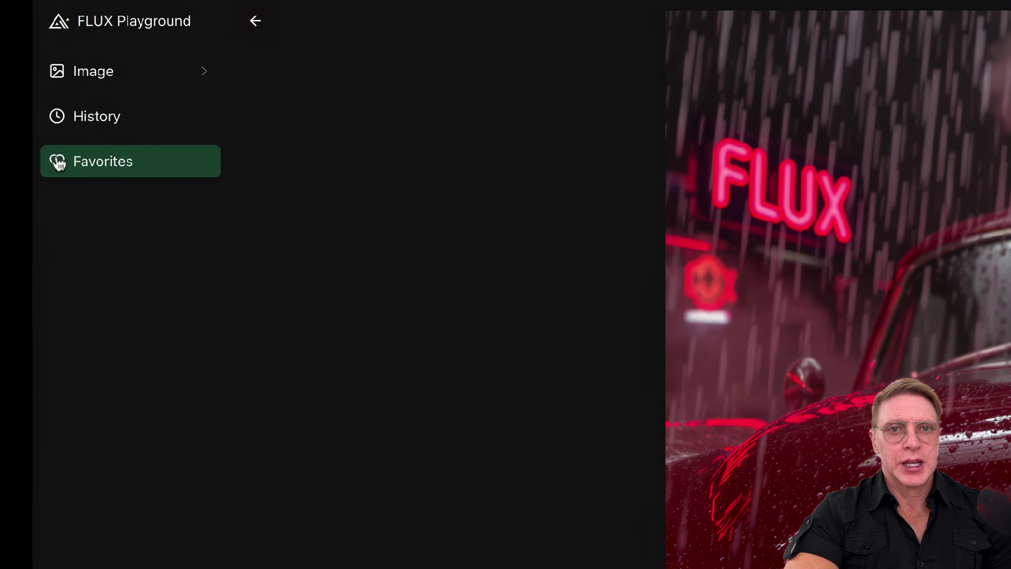
left_click(59, 79)
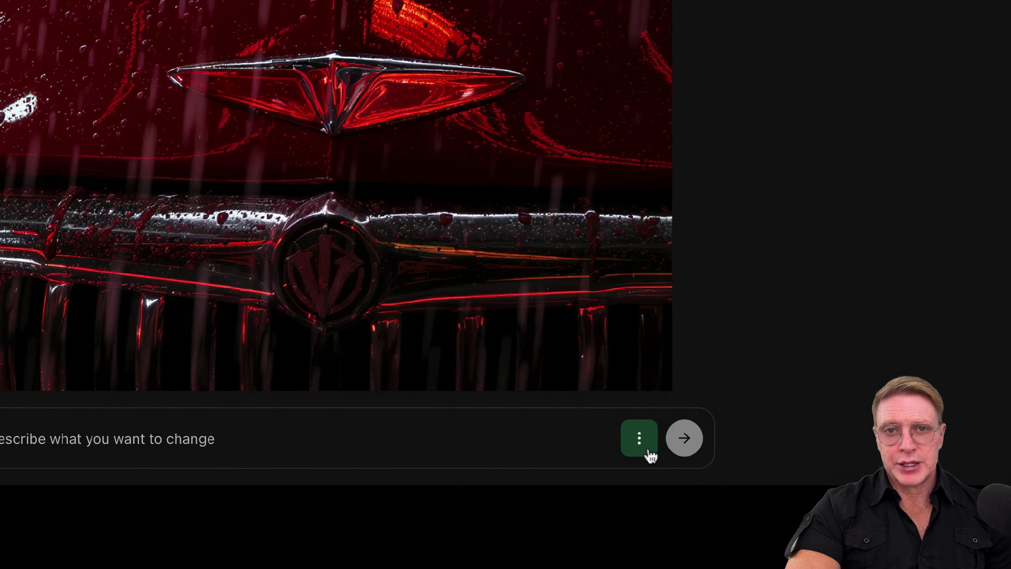
Set the batch size to 1 and the safety tolerance to 6 in the edit settings
left_click(647, 451)
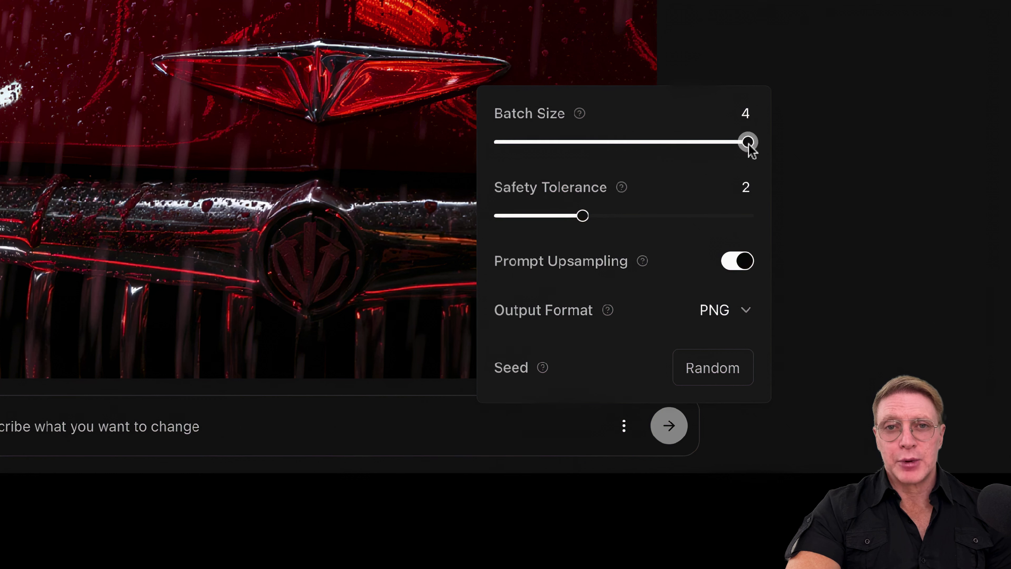
left_click_drag(747, 142, 500, 143)
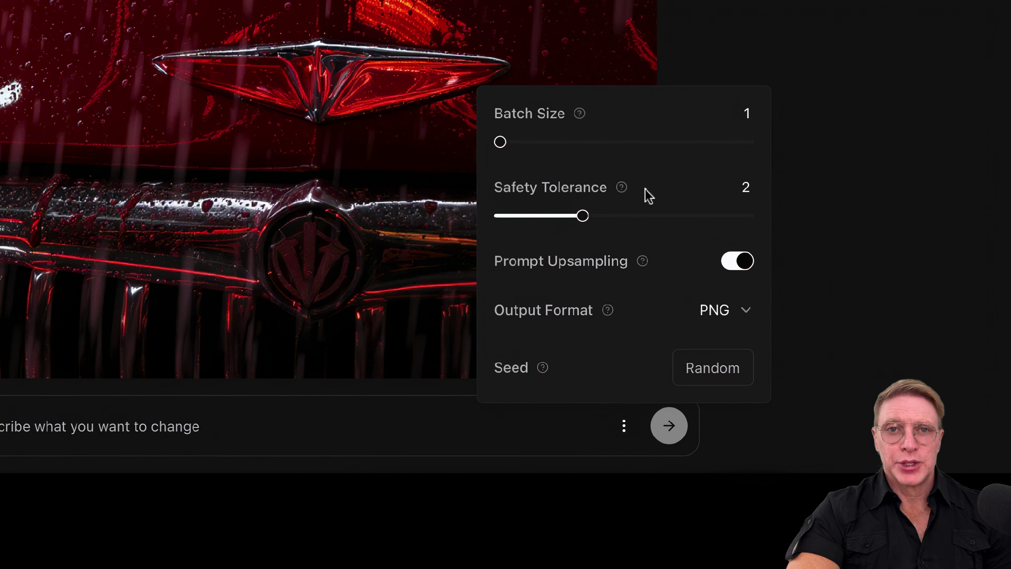
mouse_move(628, 198)
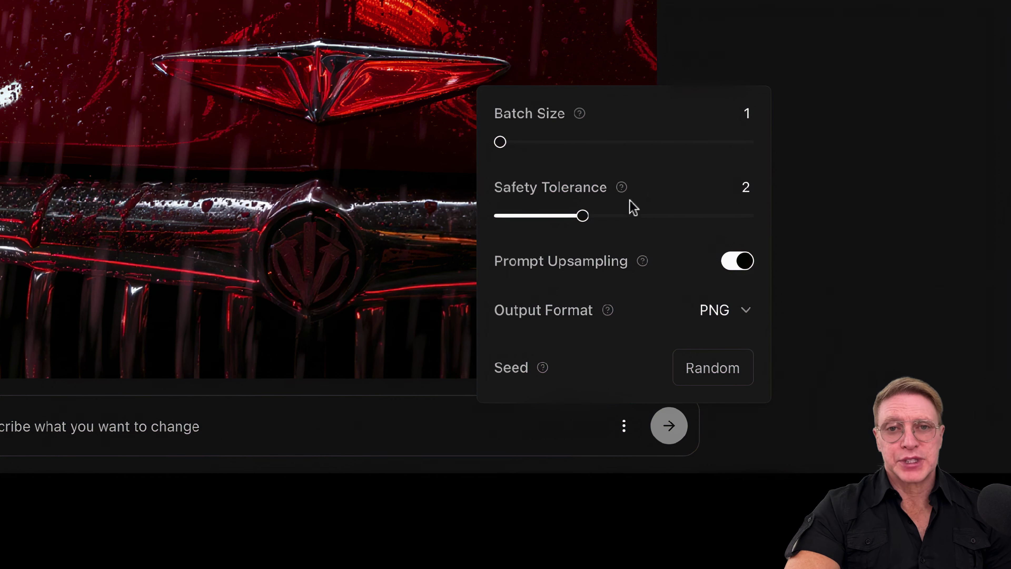
left_click_drag(582, 215, 760, 235)
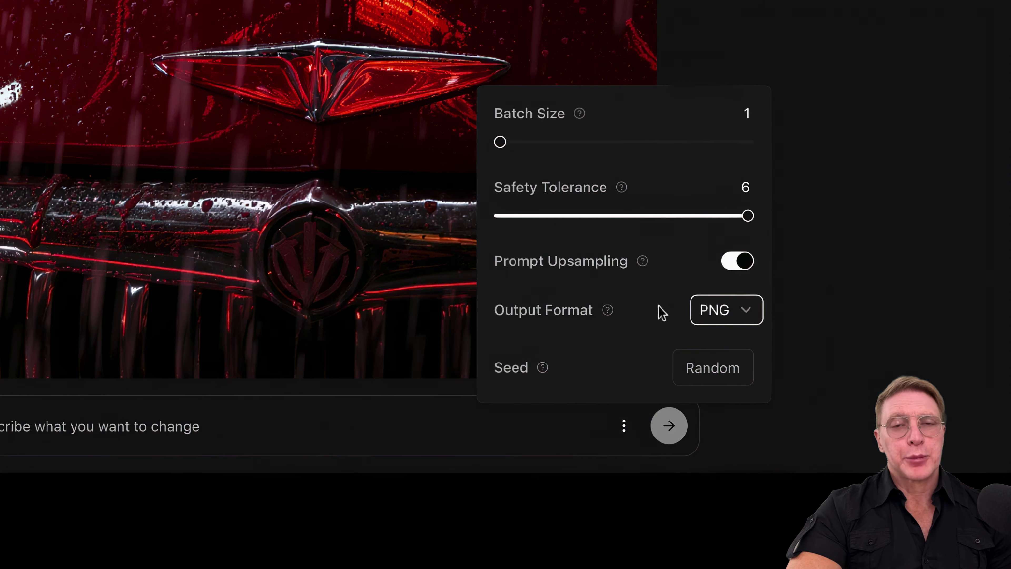
left_click(756, 322)
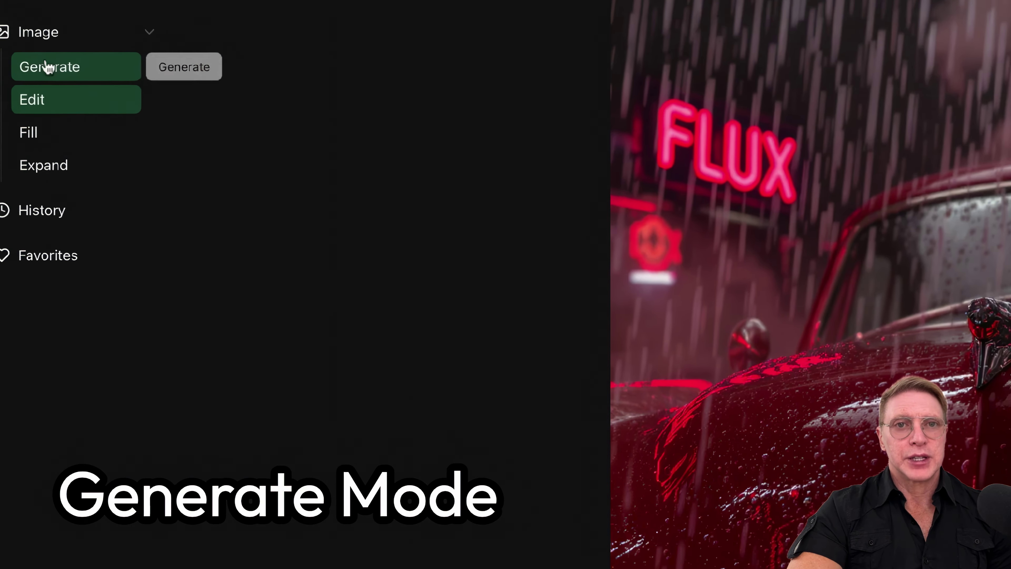
Switch to Generate mode and review the FLUX models available for image generation
left_click(99, 108)
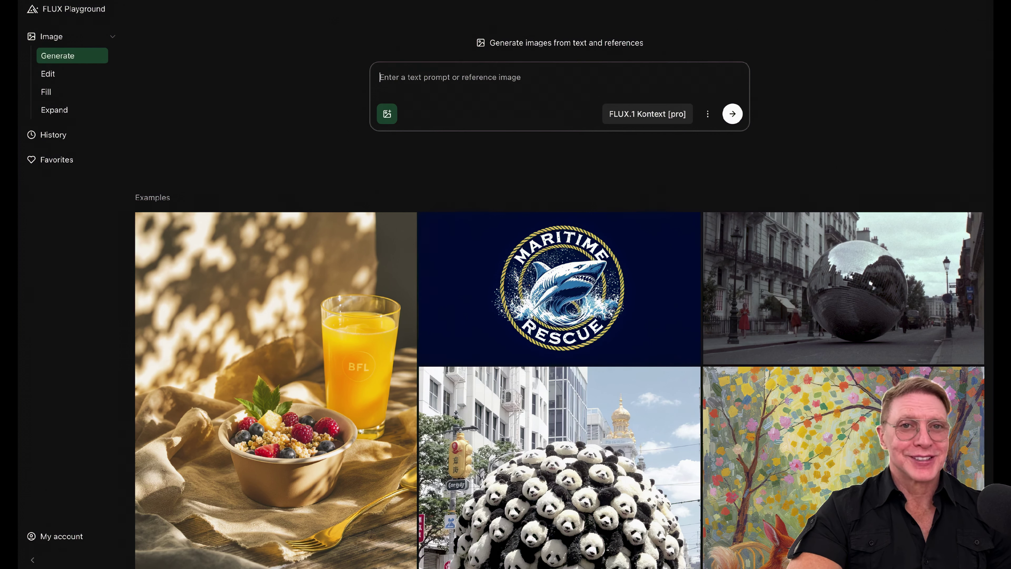
left_click(690, 120)
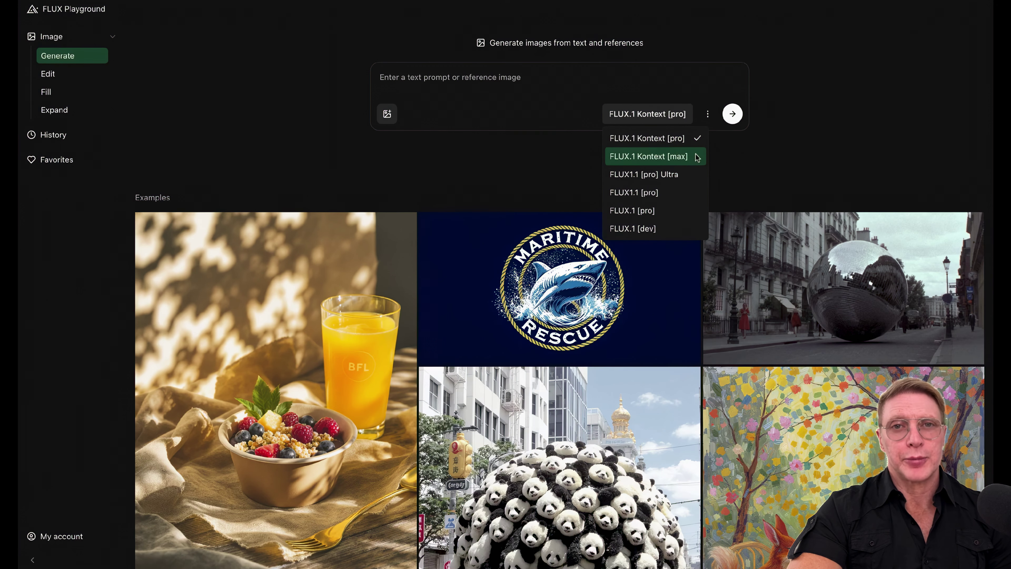
left_click(194, 113)
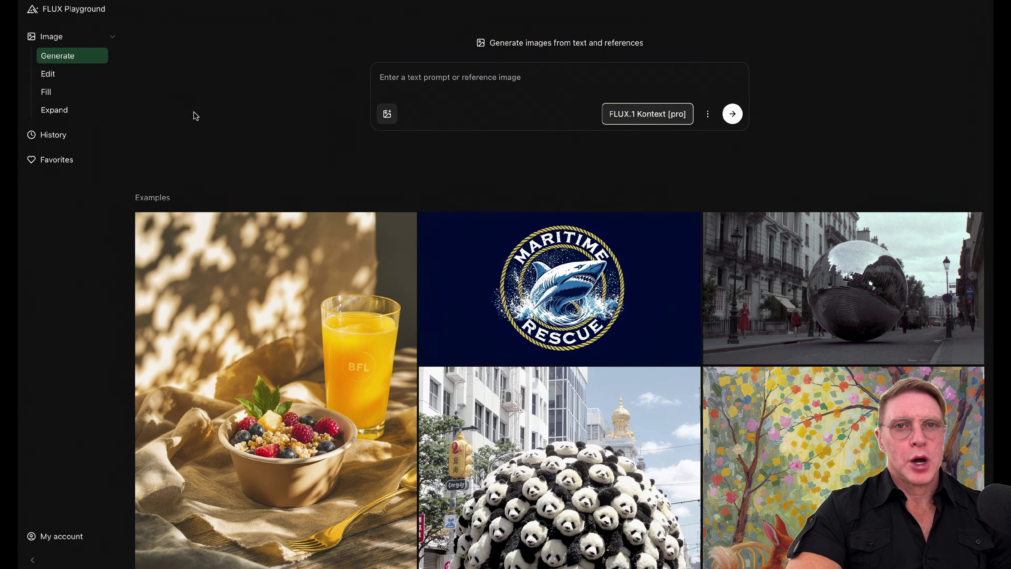
In Fill mode, lasso a freehand area around the man in the leather jacket
left_click(54, 98)
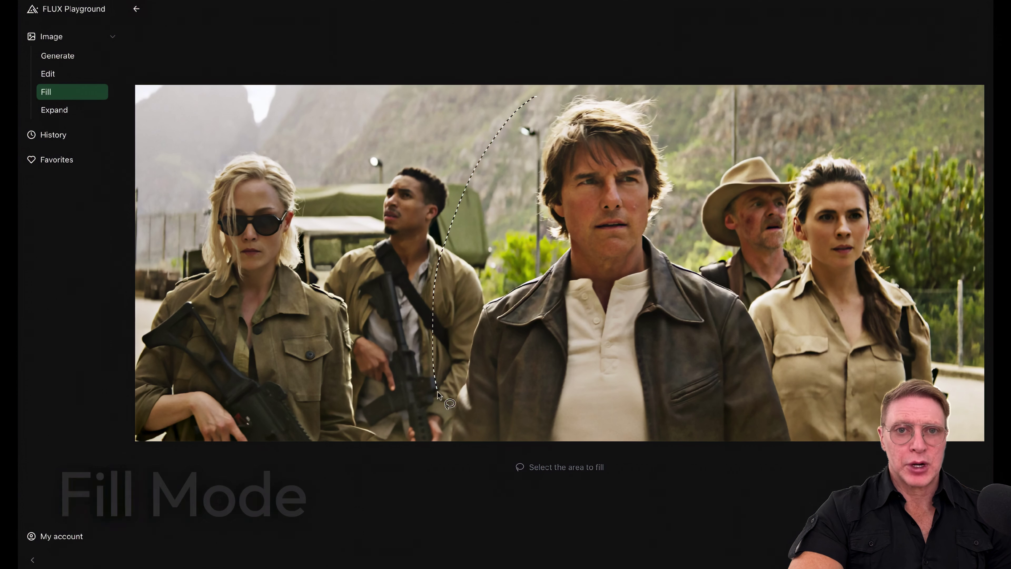
mouse_move(633, 498)
left_mouse_down()
mouse_move(792, 436)
mouse_move(787, 349)
mouse_move(737, 181)
mouse_move(665, 122)
mouse_move(605, 90)
mouse_move(537, 97)
left_mouse_up()
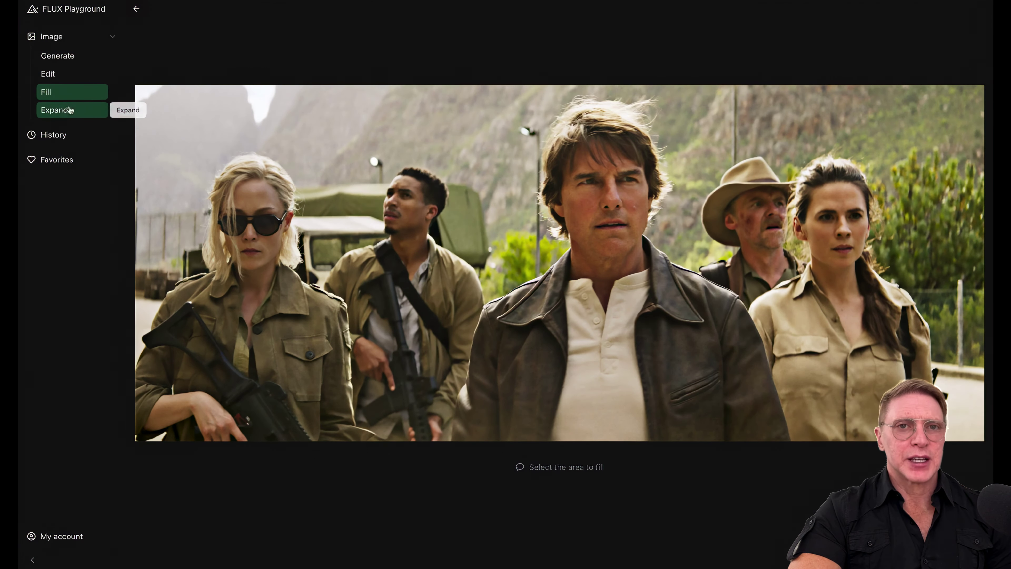
In Expand mode, shrink the horned monster image inside the canvas and crop the canvas to 1280 × 705
left_click(61, 111)
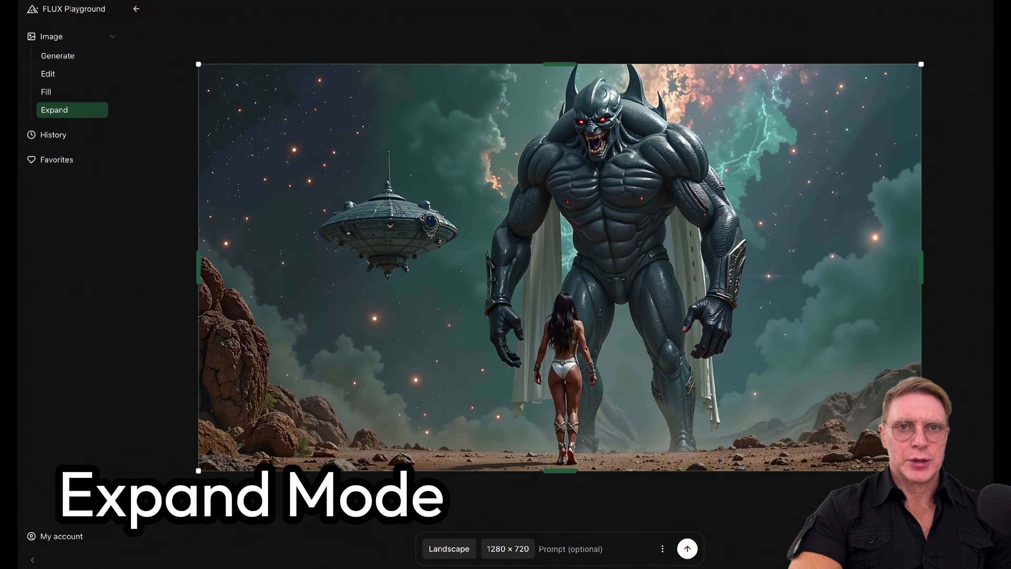
left_click_drag(198, 471, 364, 392)
mouse_move(738, 298)
left_mouse_down()
mouse_move(732, 276)
mouse_move(719, 287)
mouse_move(741, 290)
mouse_move(733, 282)
left_mouse_up()
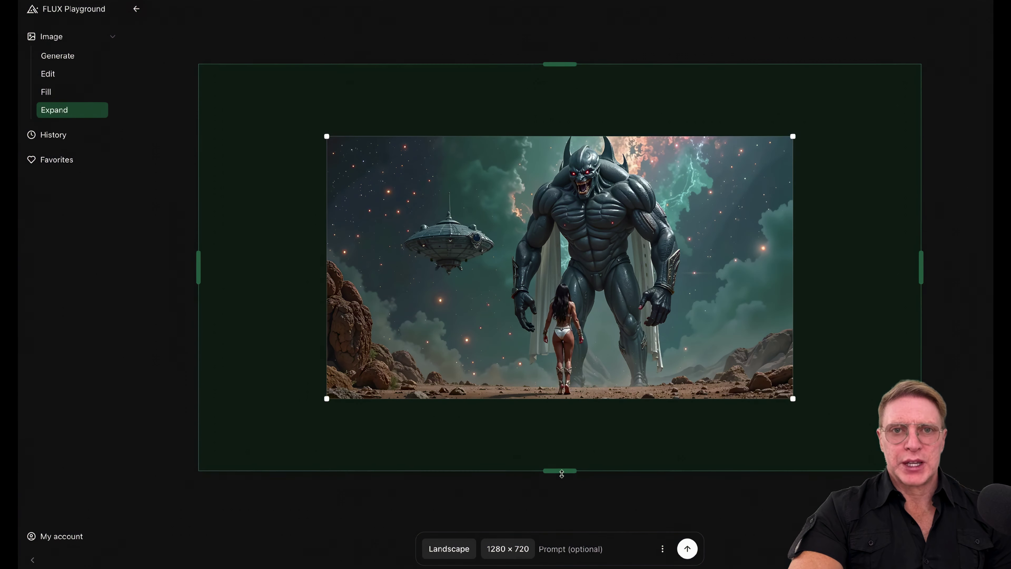
mouse_move(565, 474)
left_mouse_down()
mouse_move(564, 517)
mouse_move(565, 462)
left_mouse_up()
Set the expansion canvas to a custom size of 1216 × 960
left_click(496, 550)
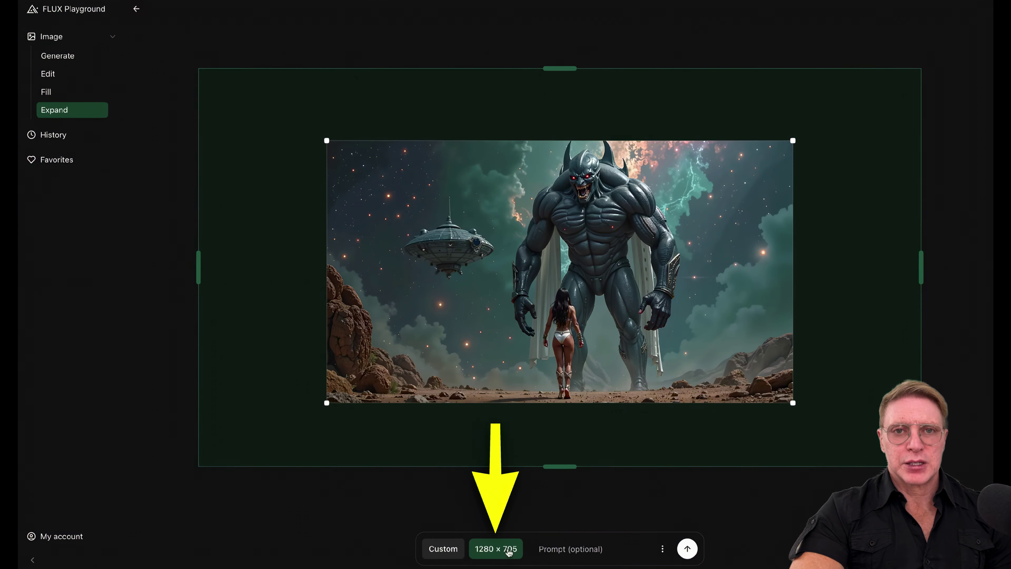
left_click(509, 551)
mouse_move(533, 481)
left_mouse_down()
mouse_move(524, 481)
mouse_move(537, 481)
left_mouse_up()
left_click_drag(481, 516, 508, 518)
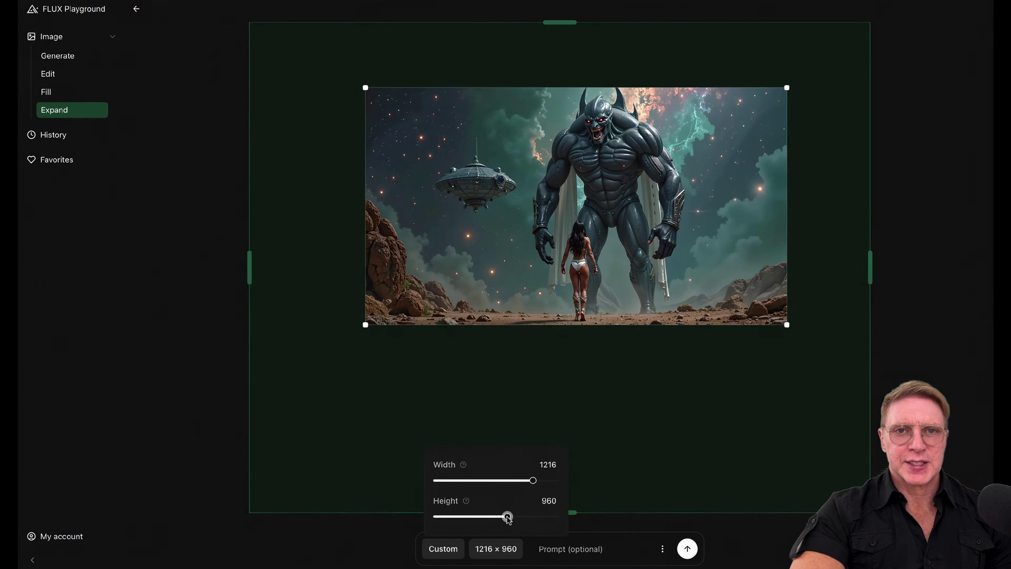
left_click(558, 199)
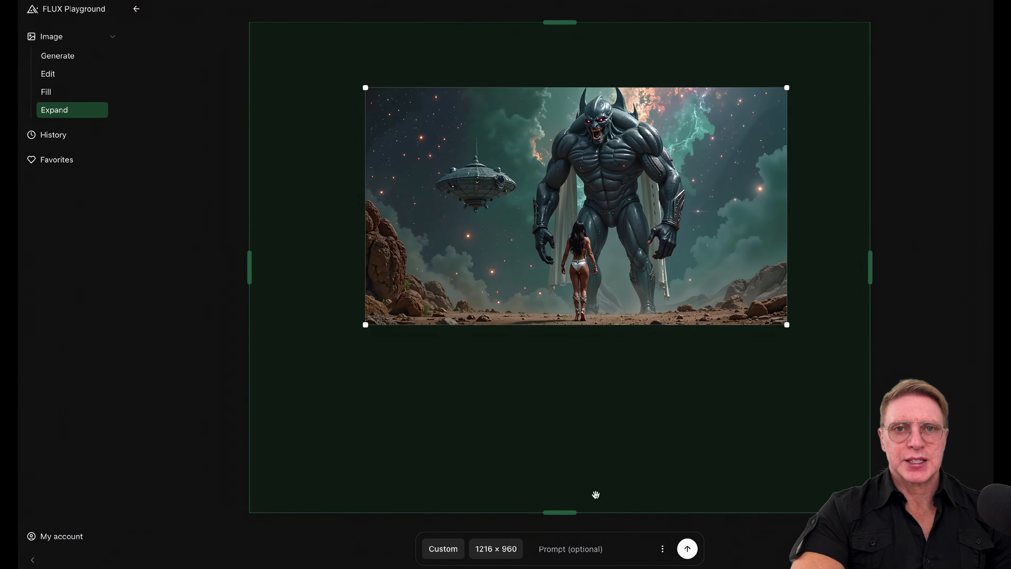
Review the optional prompt, the advanced expand settings and the available expand model
left_click(559, 549)
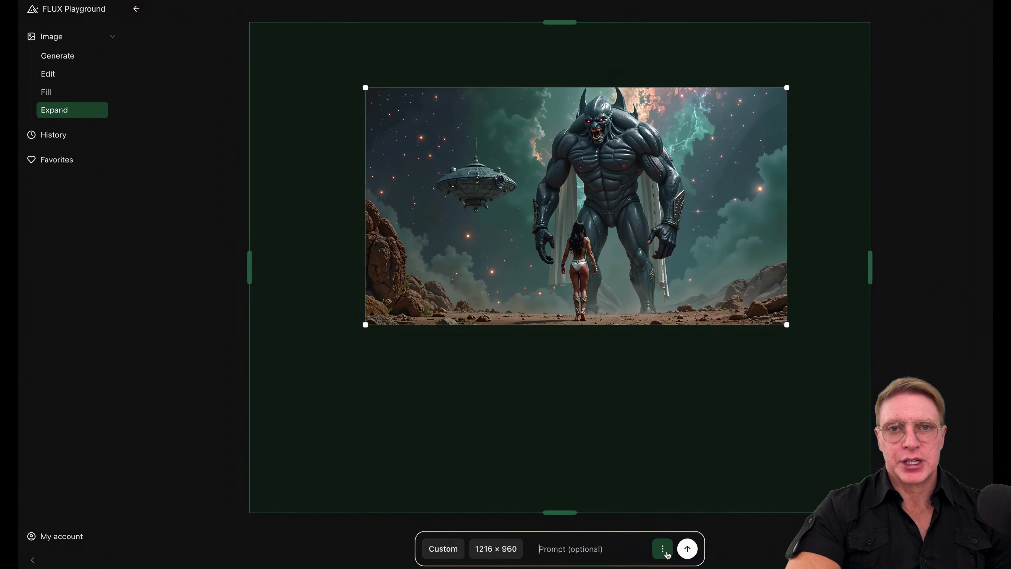
left_click(662, 549)
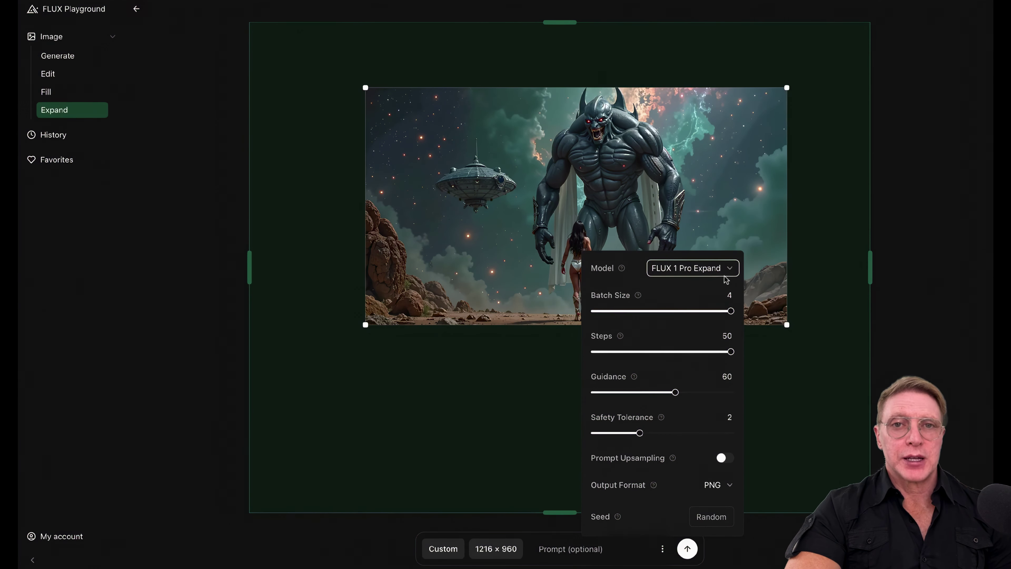
left_click(731, 270)
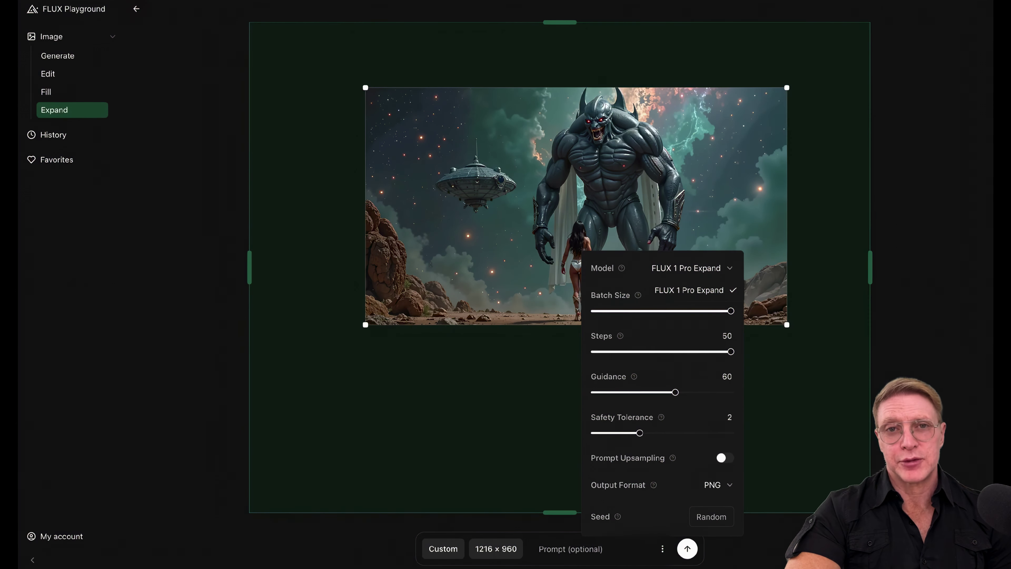
left_click(546, 435)
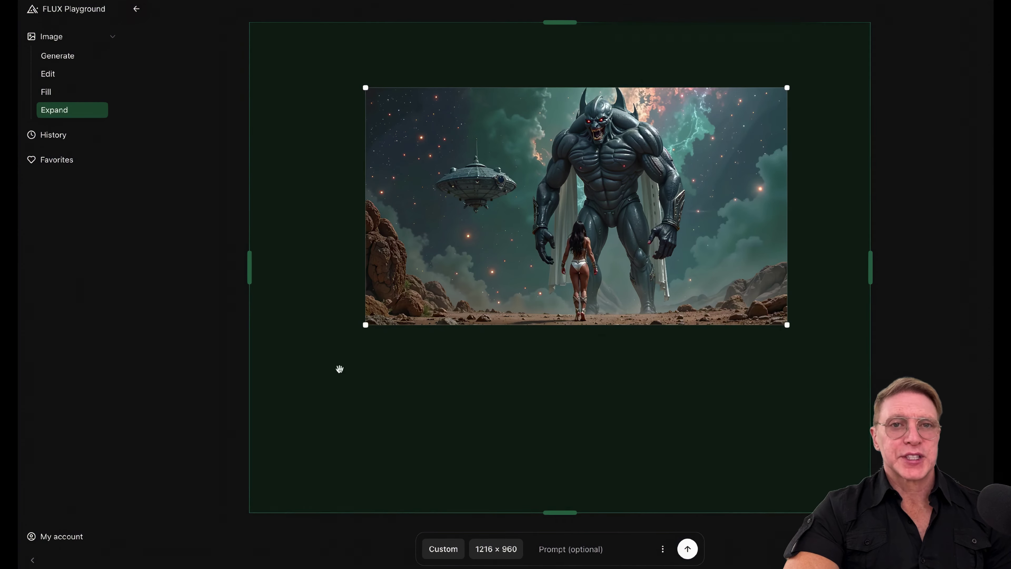
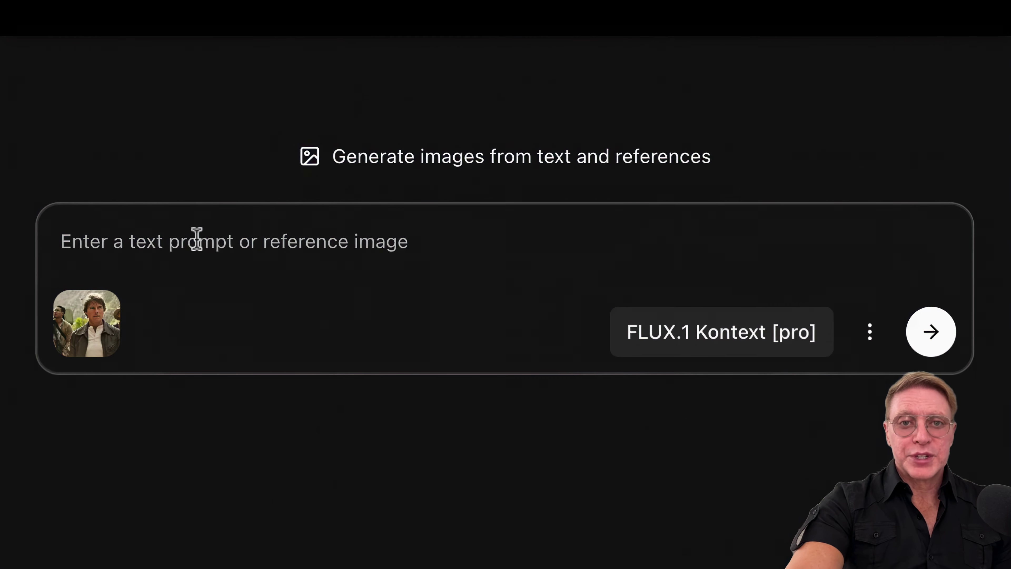
Generate an image from the reference photo with the prompt "Same characters, but in the style of Salvador Dali."
left_click(197, 239)
type("Same characters, but in the style of Salvador Dali.")
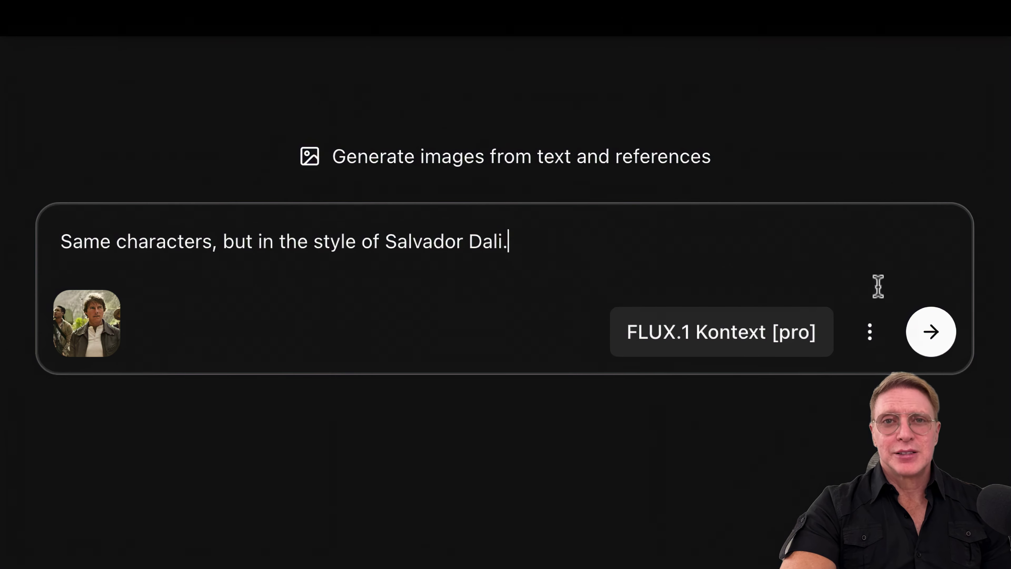
left_click(948, 339)
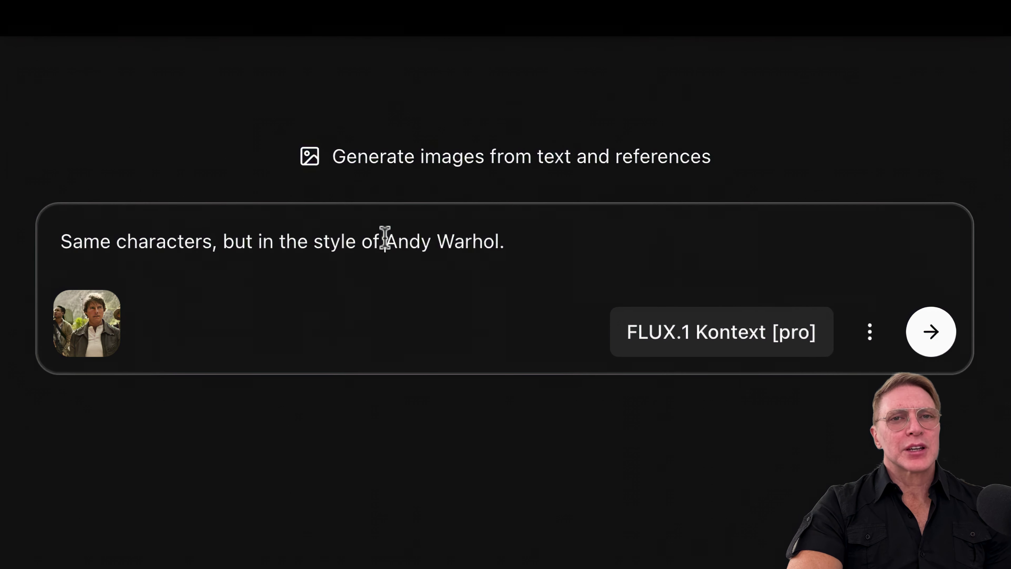
Rework the prompt from the Andy Warhol style to Pixar, and to GTA video game art with a "Mission Implausible" background title
left_click_drag(385, 239, 513, 235)
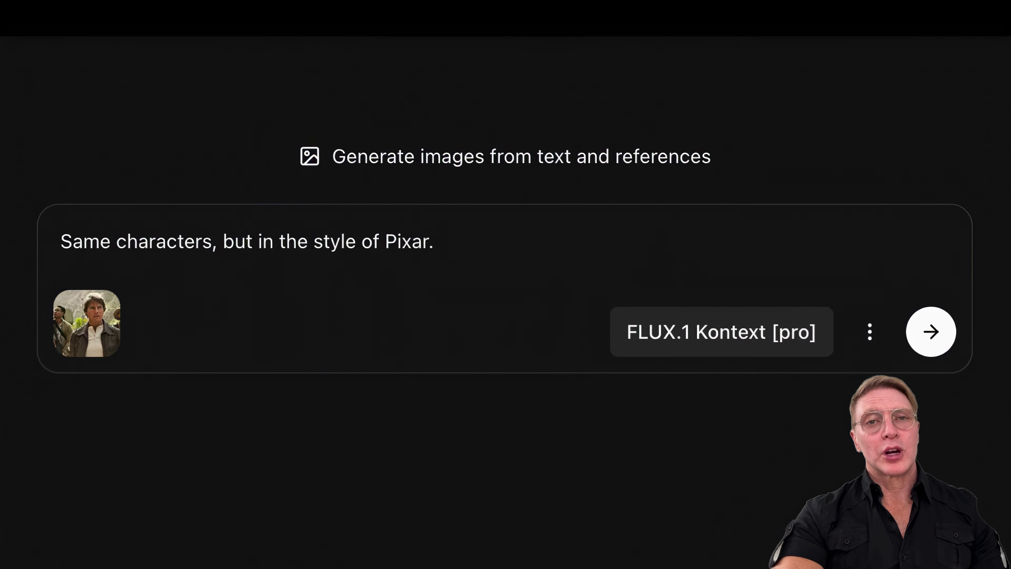
double_click(390, 244)
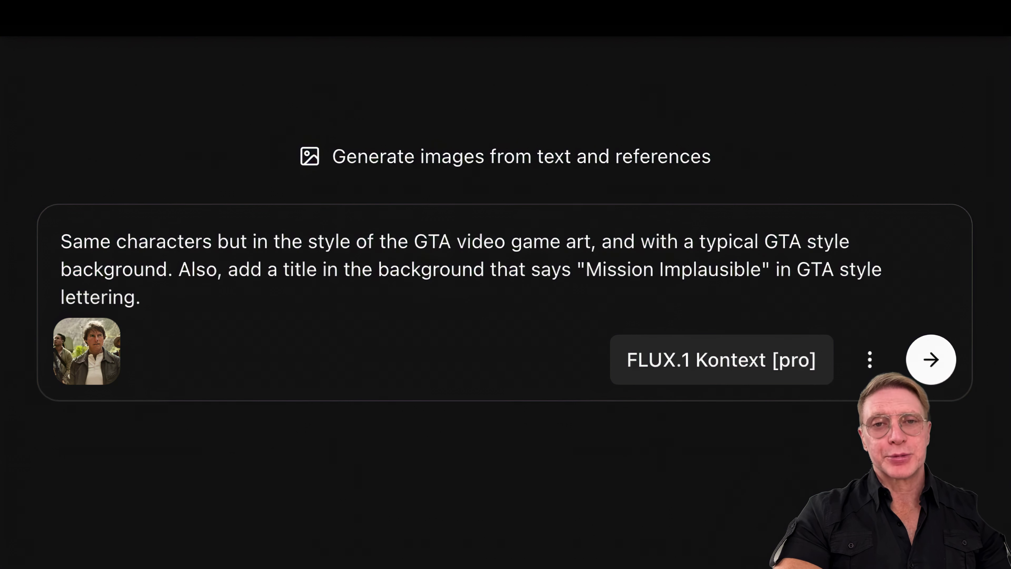
left_click_drag(407, 243, 458, 243)
left_click_drag(572, 269, 773, 270)
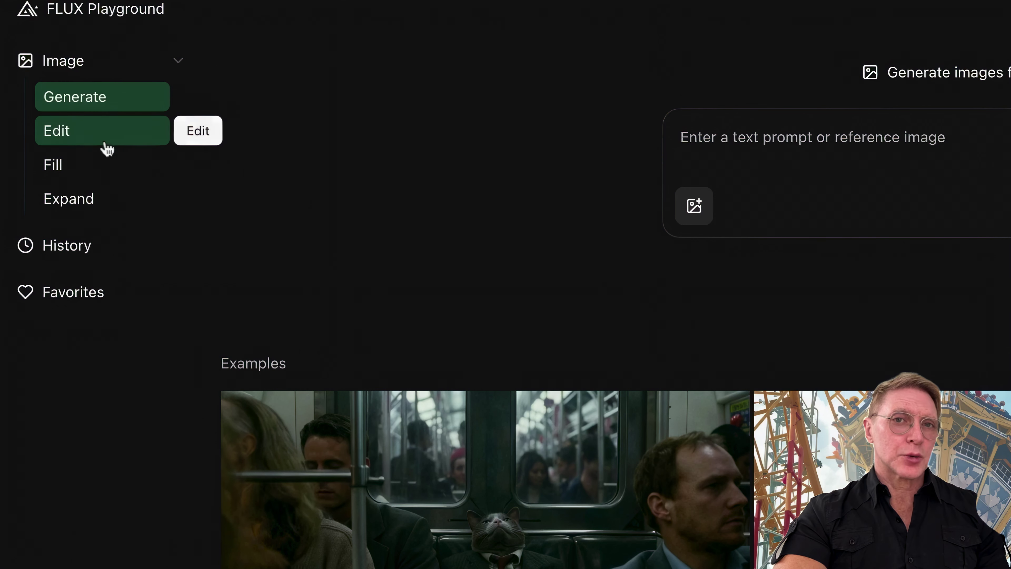
Switch to Edit mode and load the picture of the dog-headed man leaning on the black flame-painted car
left_click(80, 137)
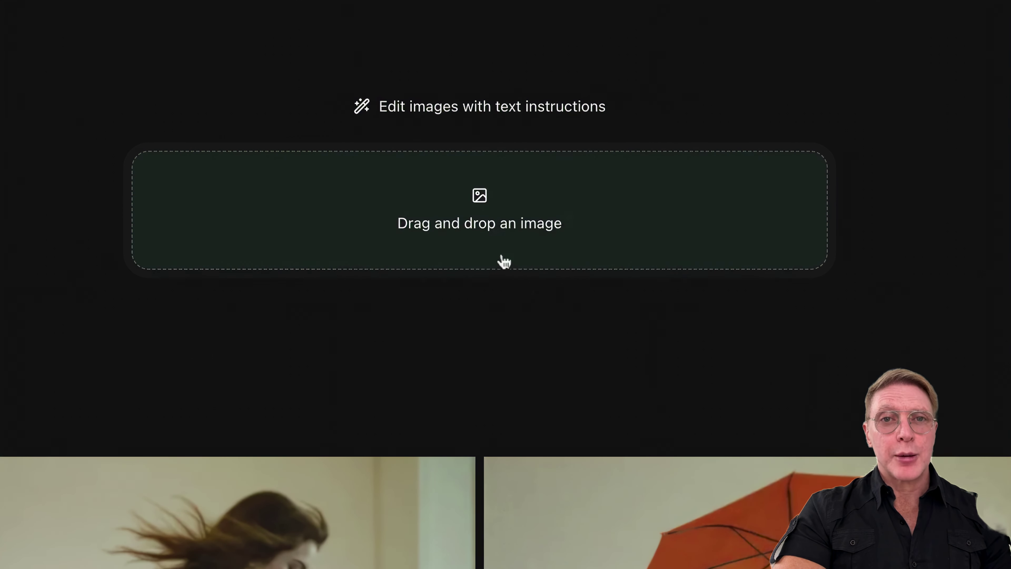
left_click_drag(499, 260, 482, 203)
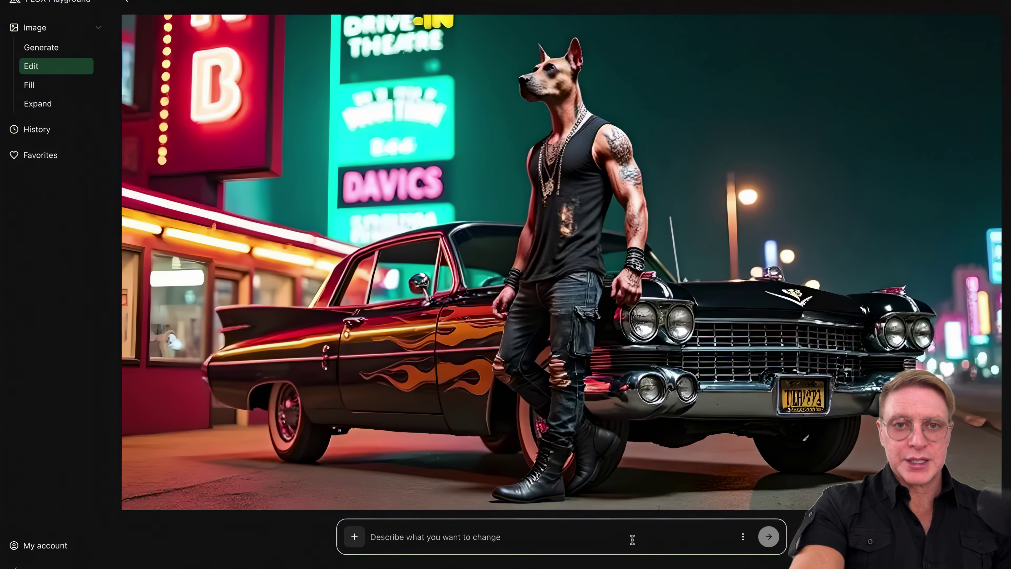
Edit the picture so the dog man casually sits on a large chopper-style motorcycle with long handlebars, keeping neon signs and city lights in the background
type("The dog man character is now casually sitting on a large chopper-style motorcycle (with long handlebars). Scene will have neon signs and city lights in the background)")
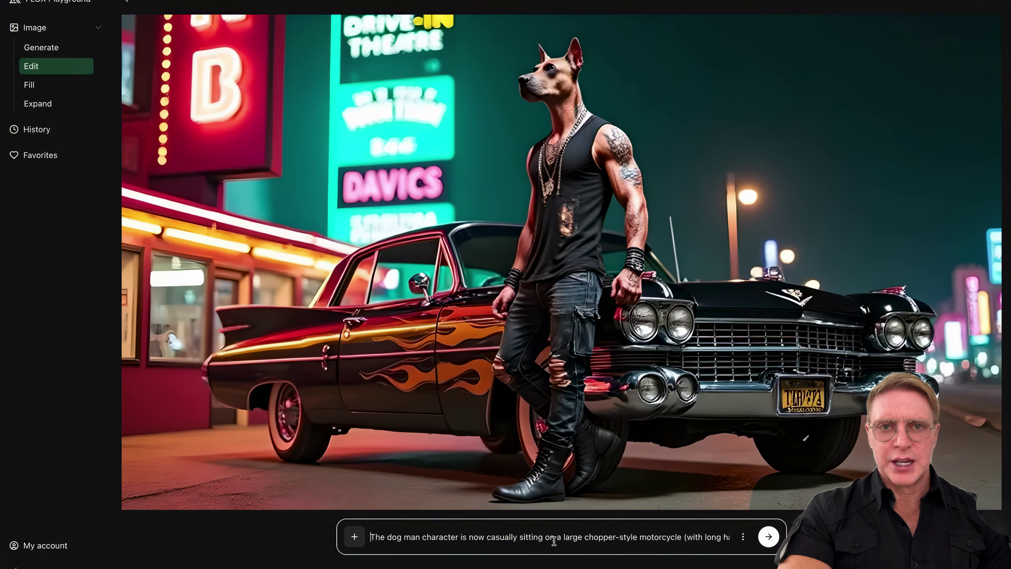
scroll(555, 541, "right", 6)
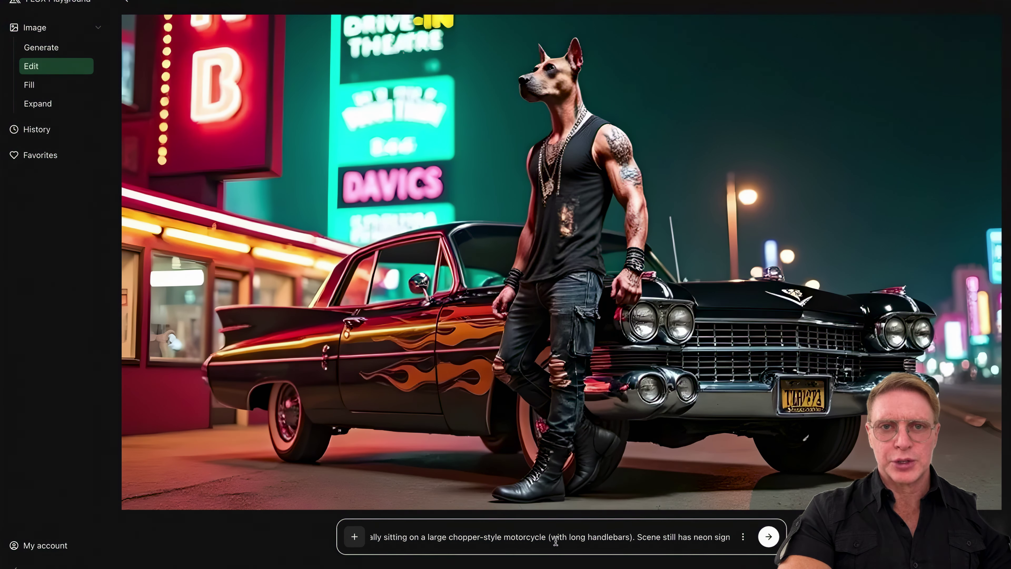
scroll(556, 541, "right", 4)
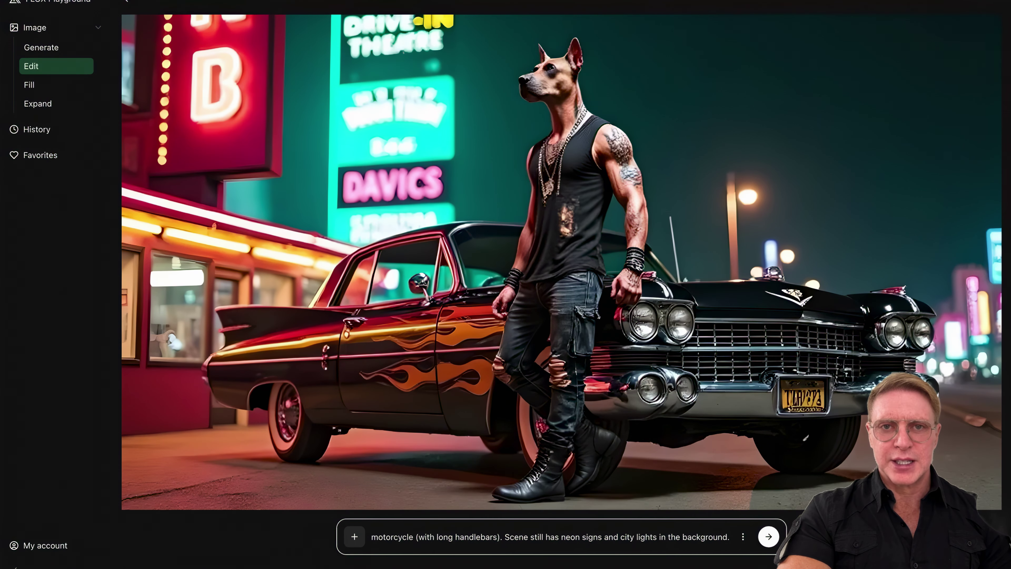
left_click(770, 537)
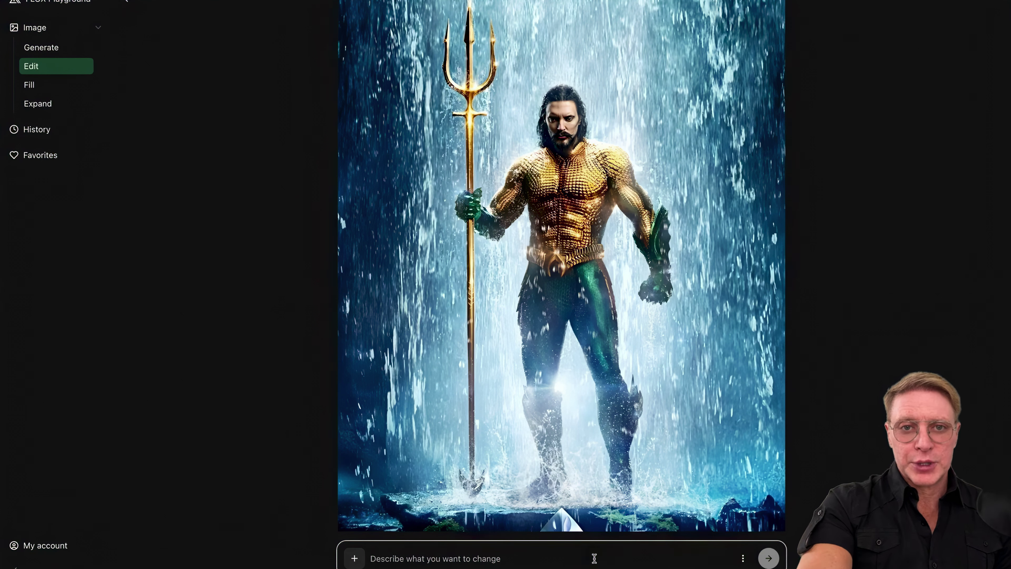
Enter the edit prompt "Same character, but much closer to the camera, providing a nice portrait shot." for the trident-holding hero
type("Same character, but much closer to the camera, providing a nice portrait shot.")
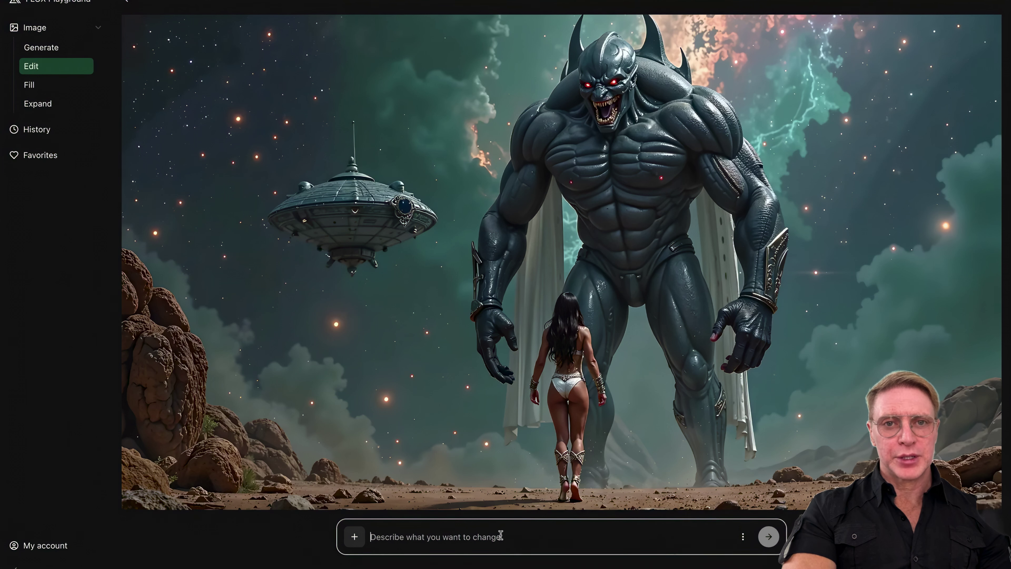
Enter the edit prompt "The giant monster is holding the gorgeous superhero woman in his hand." for the alien planet scene
type("The giant monster is holding the gorgeous superhero woman in his hand.")
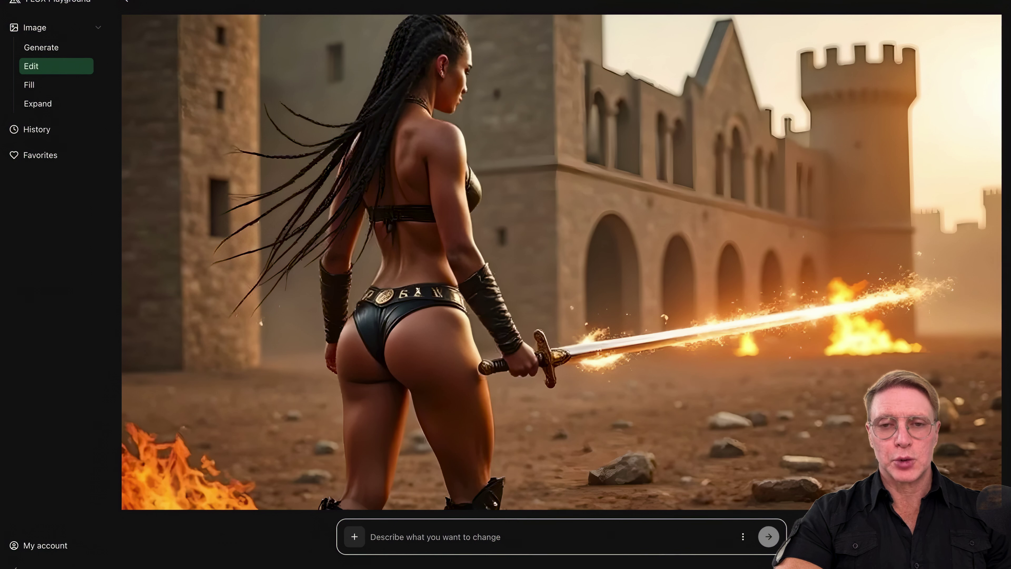
Enter the edit prompt "A large, black, fierce, angry dragon approaches in the distance." for the warrior with the flaming sword
left_click(373, 536)
type("A large, black, fierce, angry dragon approaches in the distance.")
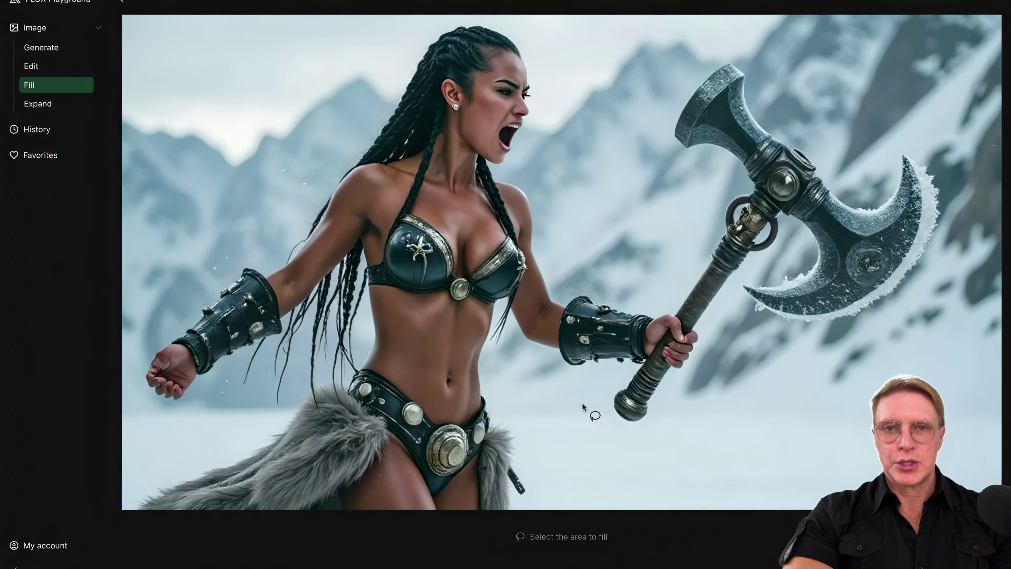
Lasso the area around the warrior's axe and hand and fill it with the prompt "Angry and fierce snow monster confronts warrior."
mouse_move(585, 398)
left_mouse_down()
mouse_move(590, 267)
mouse_move(673, 39)
mouse_move(714, 22)
mouse_move(836, 17)
mouse_move(924, 68)
mouse_move(769, 550)
left_mouse_up()
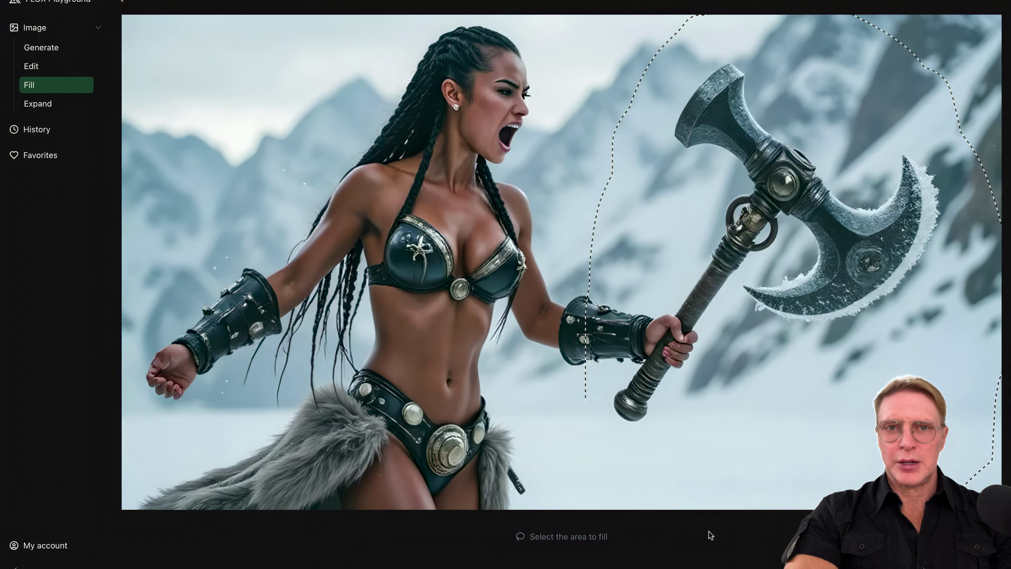
mouse_move(669, 516)
left_mouse_down()
mouse_move(609, 461)
mouse_move(585, 400)
left_mouse_up()
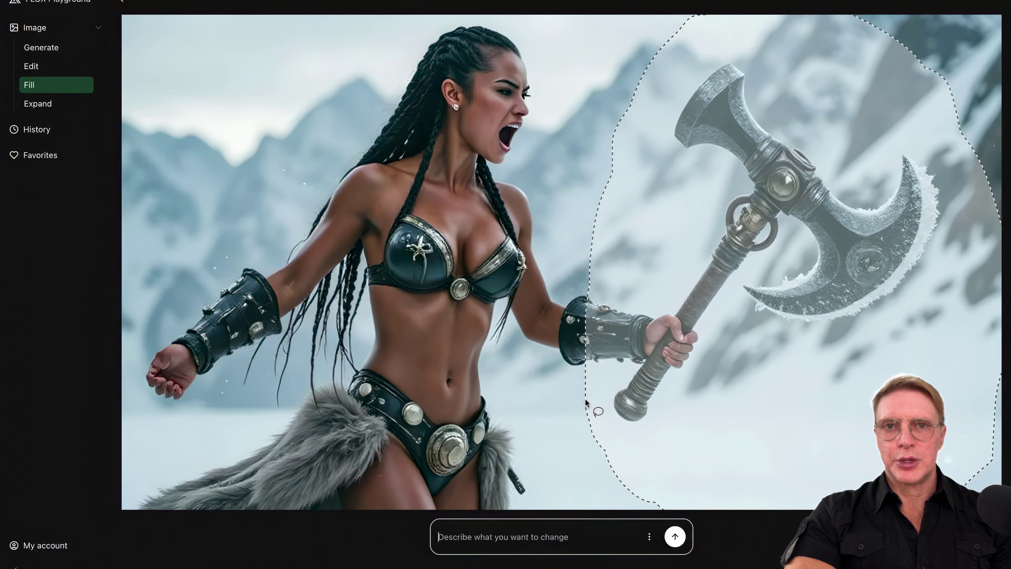
type("Angry and fierce snow monster confronts warrior.")
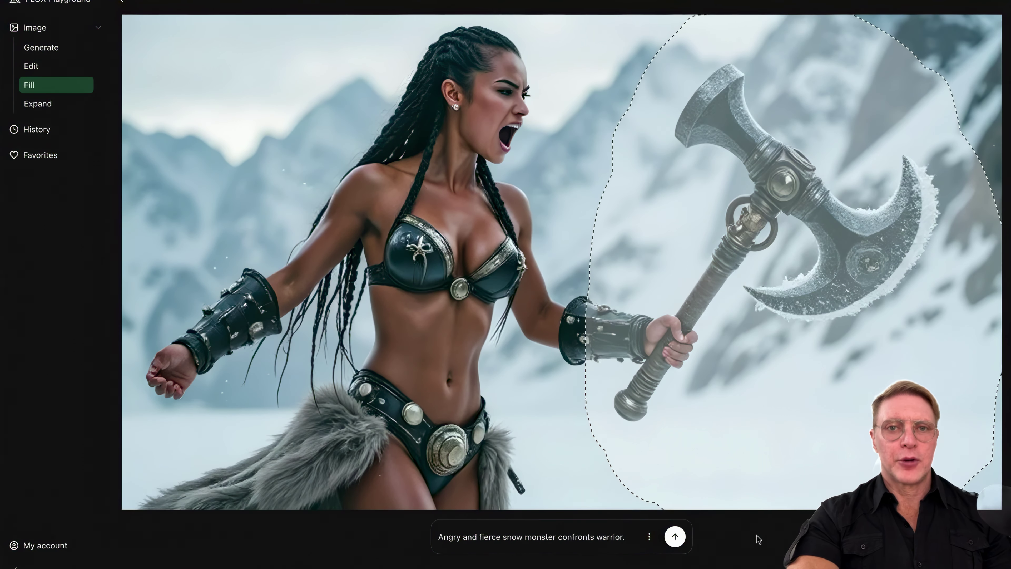
left_click_drag(438, 537, 643, 544)
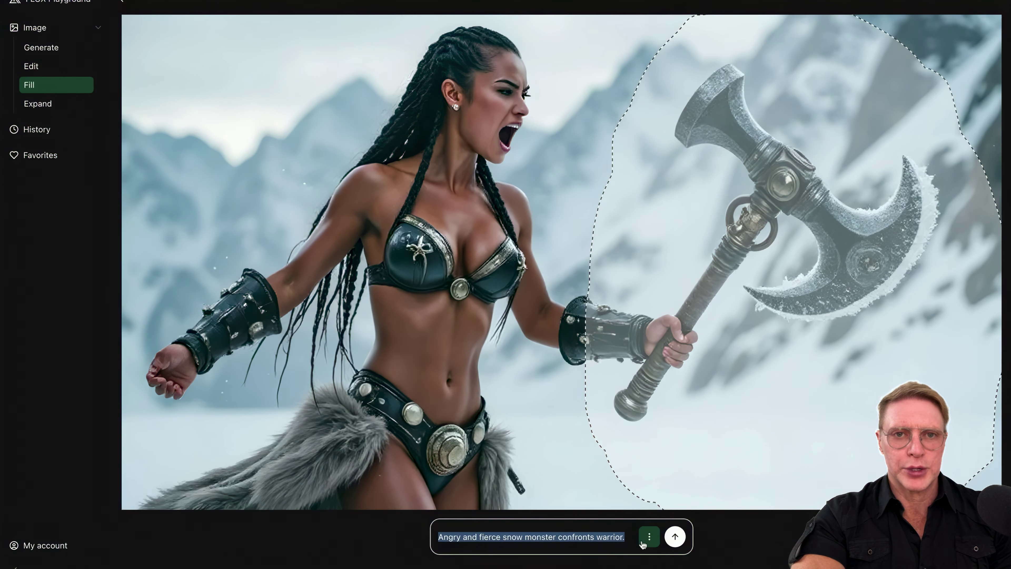
left_click(677, 541)
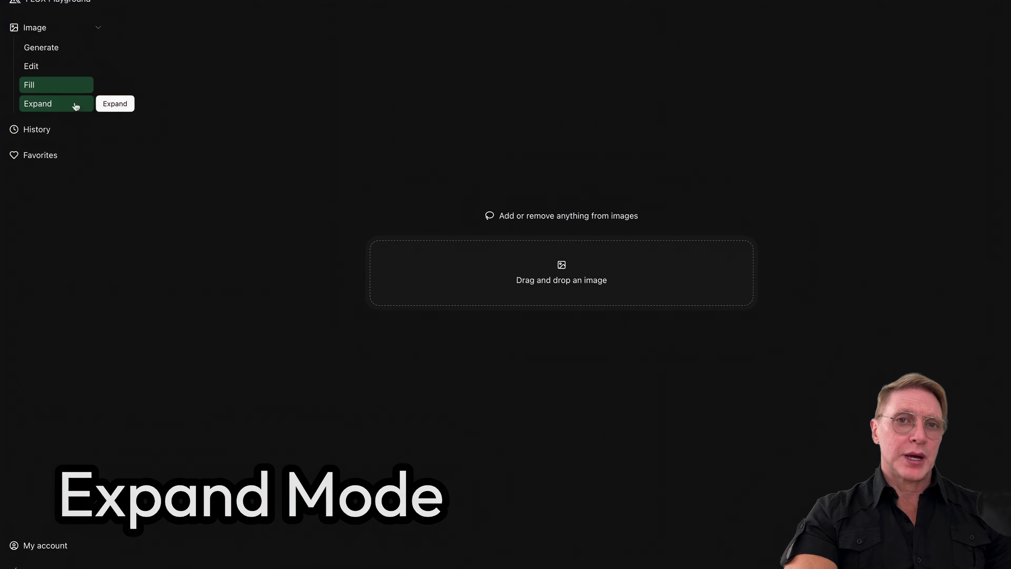
Switch to Expand mode and shrink the warrior-and-dragon picture into the lower-left corner of the 1280 × 720 landscape canvas
left_click(55, 106)
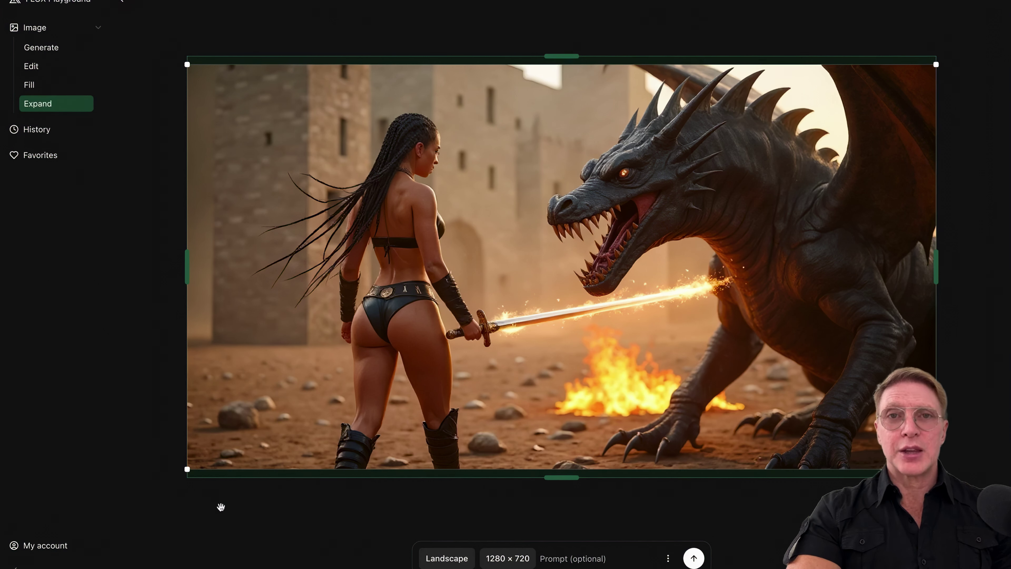
left_click_drag(188, 470, 495, 220)
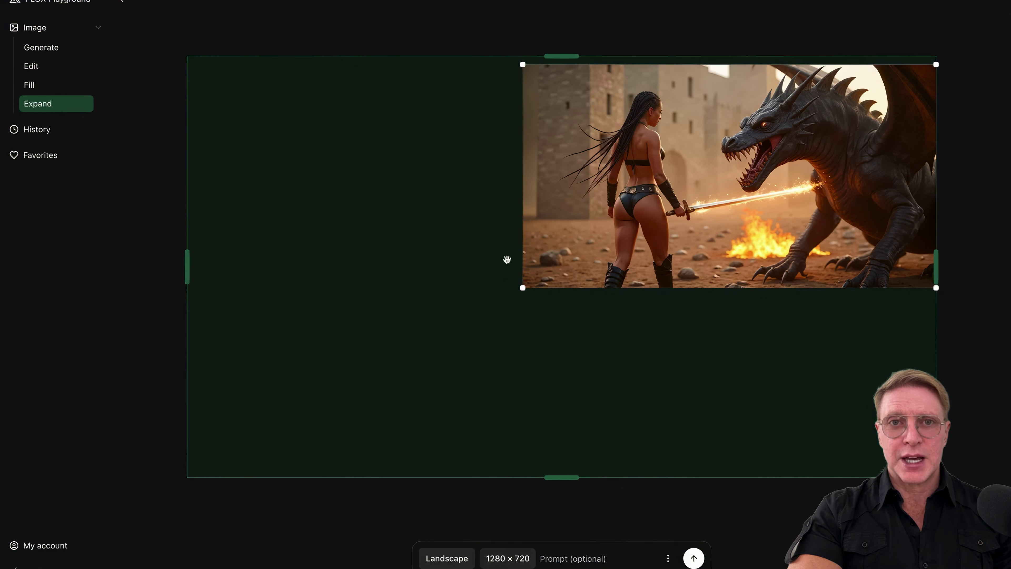
left_click_drag(522, 289, 393, 348)
left_click_drag(539, 241, 331, 360)
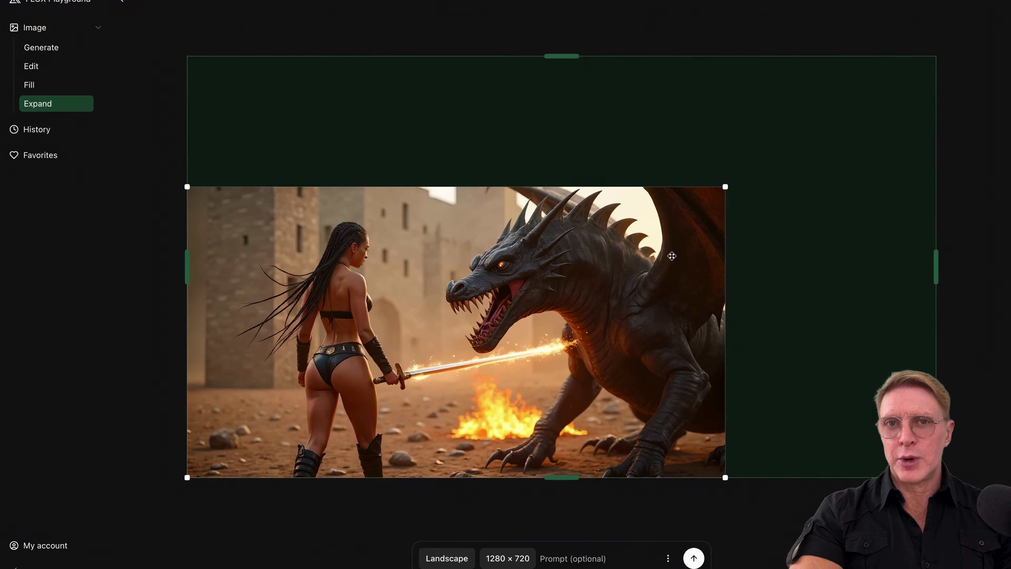
left_click_drag(725, 187, 702, 199)
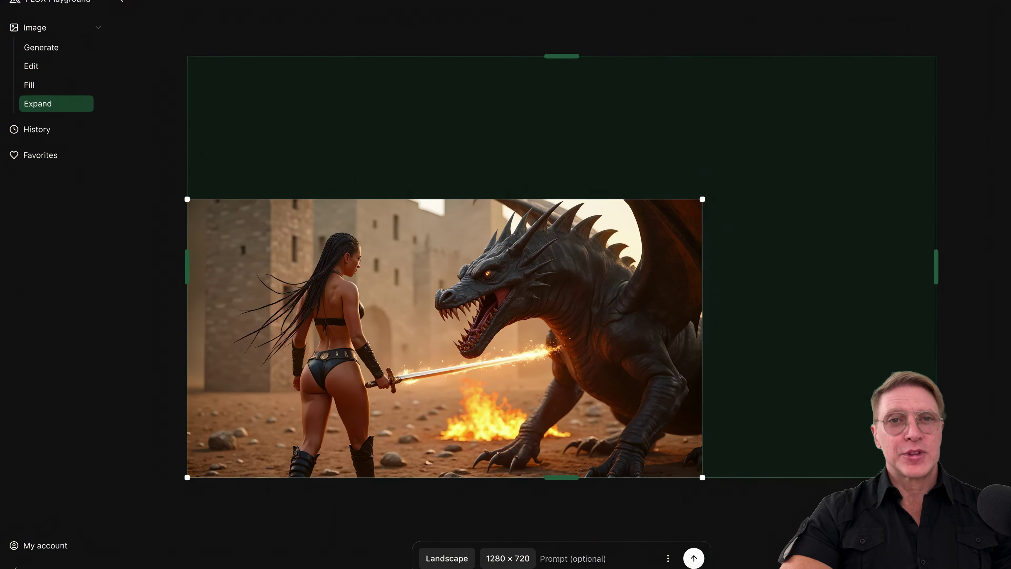